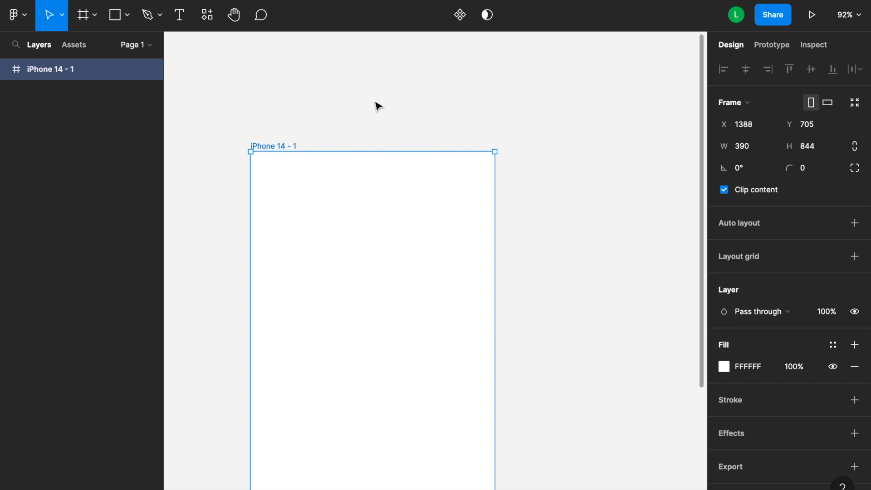
# Draw a horizontal line about 35 px long with the Pen tool beside the iPhone frame.
pyautogui.hscroll(1, 358, 108)
pyautogui.scroll(-3, 358, 108)
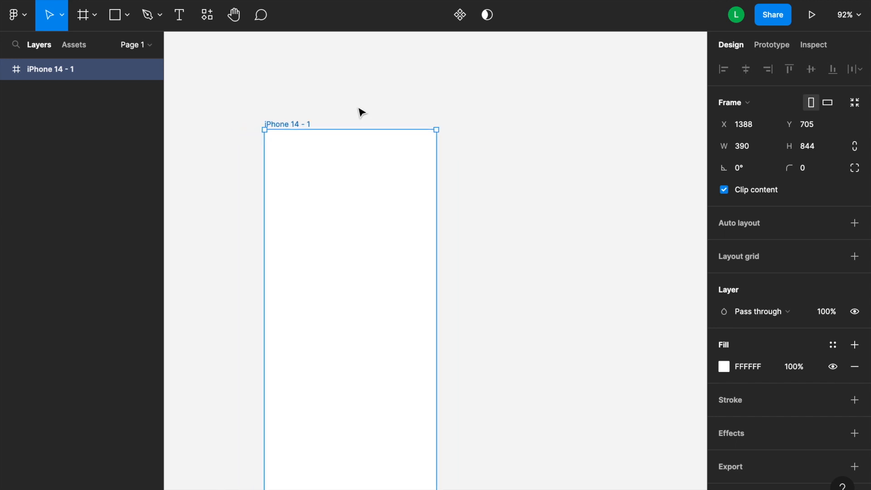
pyautogui.hscroll(2, 362, 112)
pyautogui.click(465, 136)
pyautogui.hscroll(5, 547, 148)
pyautogui.scroll(5, 547, 149)
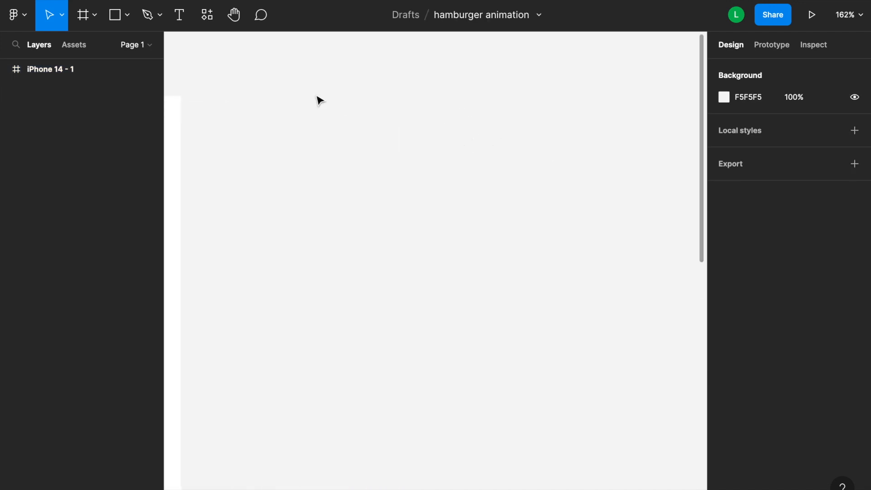
pyautogui.click(151, 20)
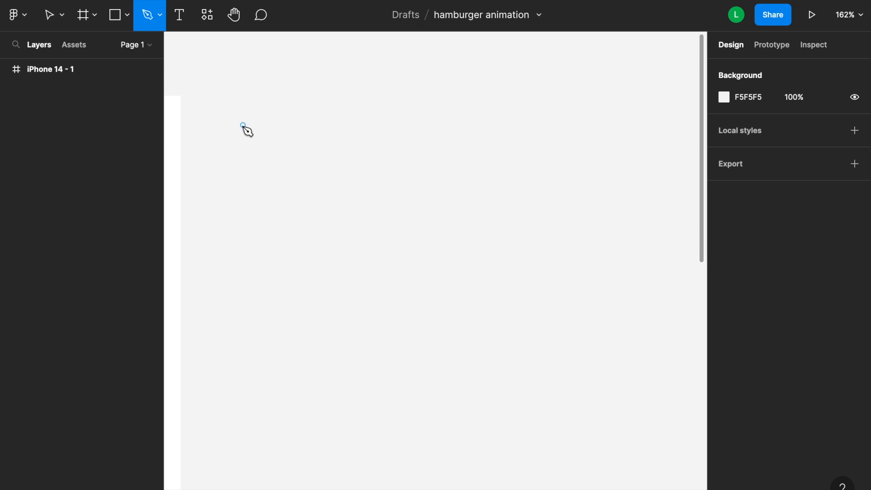
pyautogui.click(258, 125)
pyautogui.click(297, 125)
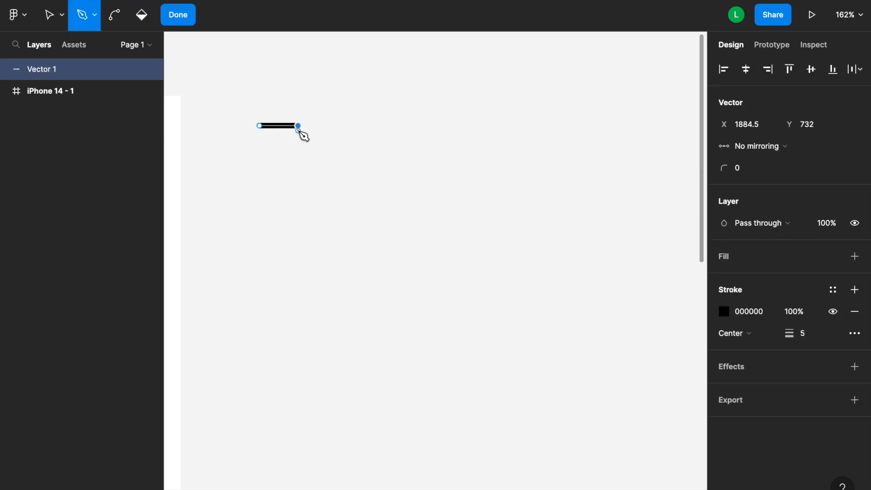
pyautogui.press('Escape')
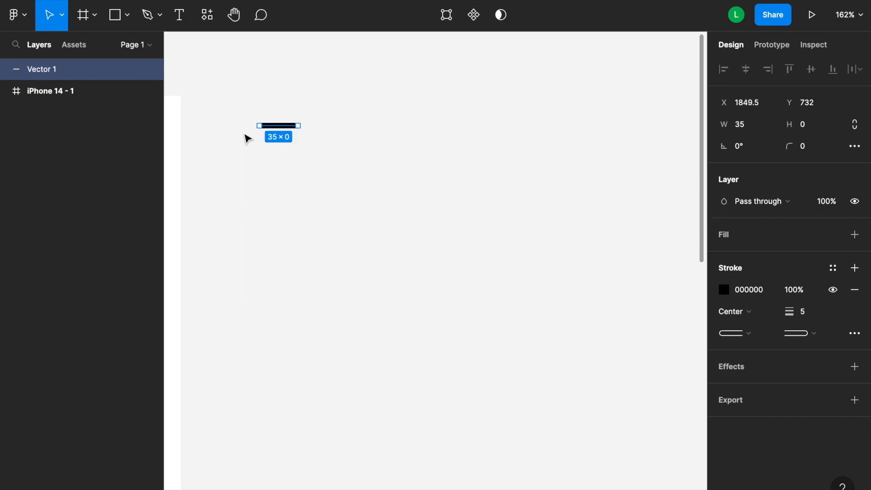
# Duplicate the line into three stacked lines and distribute their vertical spacing evenly.
pyautogui.moveTo(236, 98); pyautogui.dragTo(328, 157)
pyautogui.click(287, 129)
pyautogui.moveTo(286, 127); pyautogui.dragTo(259, 114)
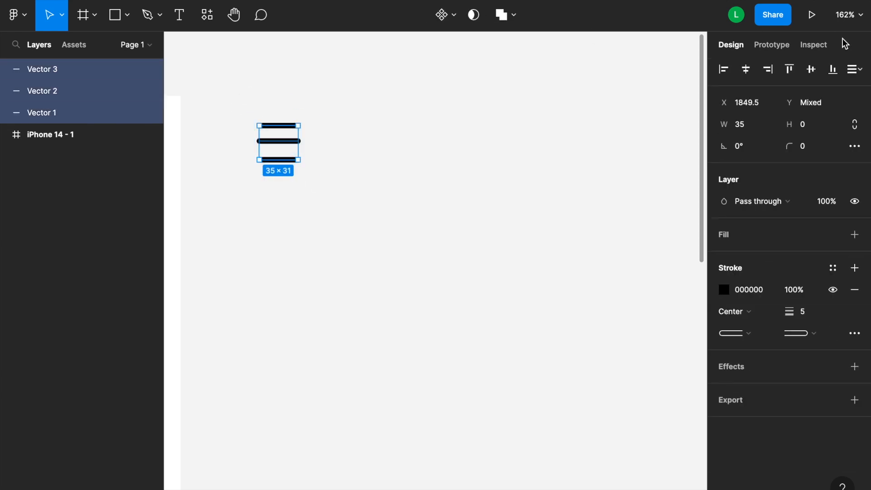
pyautogui.click(859, 71)
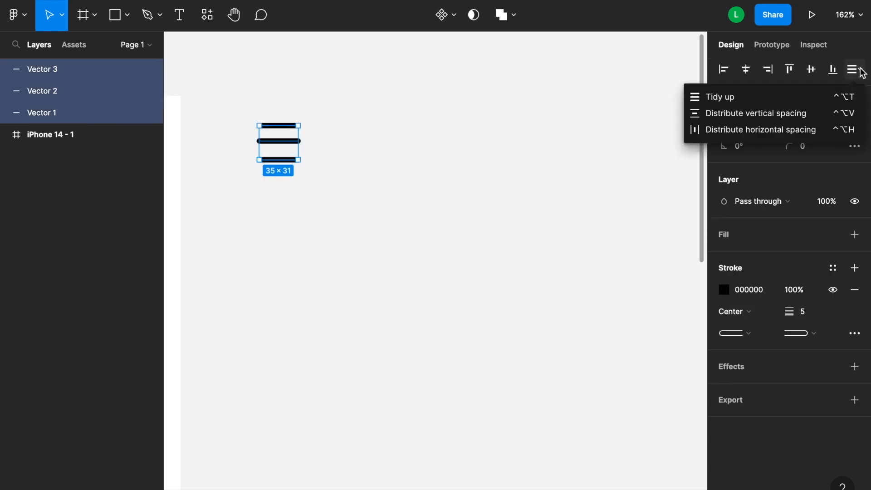
pyautogui.click(725, 113)
# Shorten the middle line to about 25 px wide by moving its right endpoint.
pyautogui.click(347, 172)
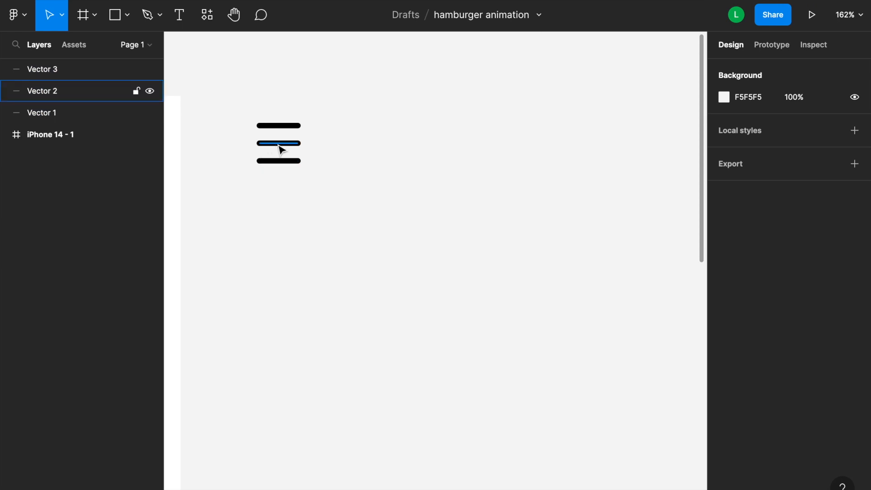
pyautogui.click(297, 143)
pyautogui.moveTo(298, 143); pyautogui.dragTo(288, 144)
pyautogui.click(324, 159)
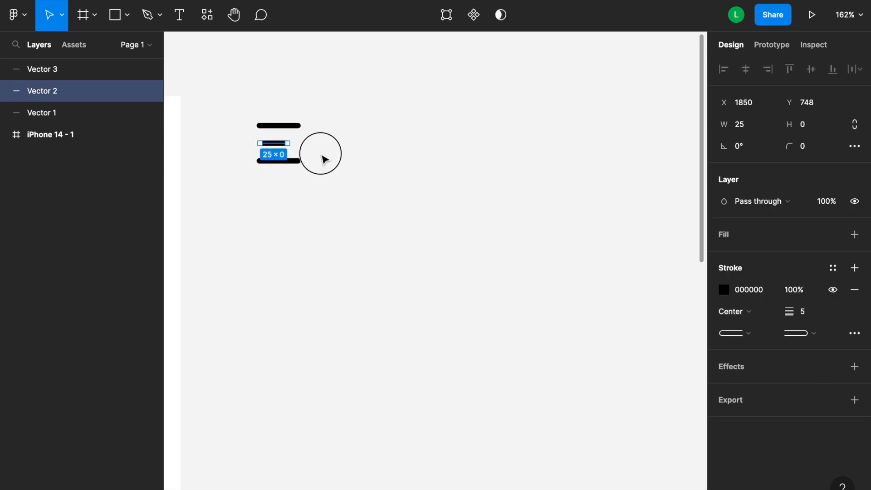
# Select all three lines and turn them into a component.
pyautogui.hscroll(-4, 324, 159)
pyautogui.scroll(1, 324, 159)
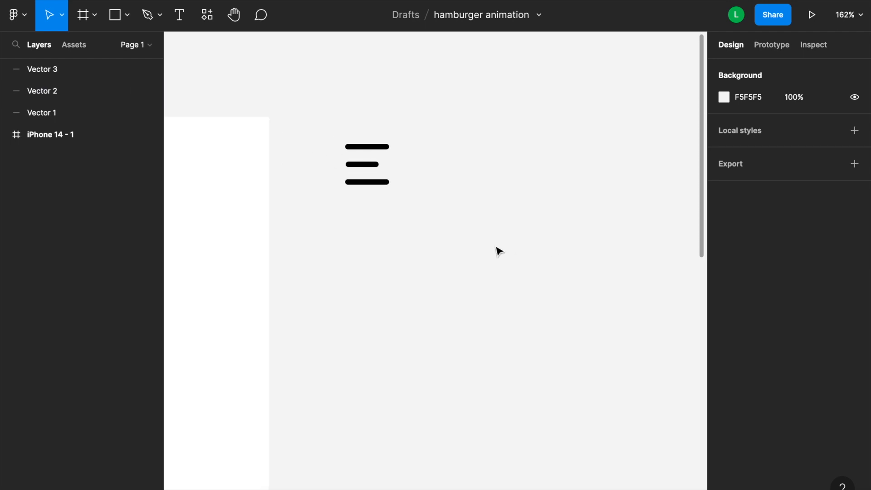
pyautogui.moveTo(405, 217); pyautogui.dragTo(308, 85)
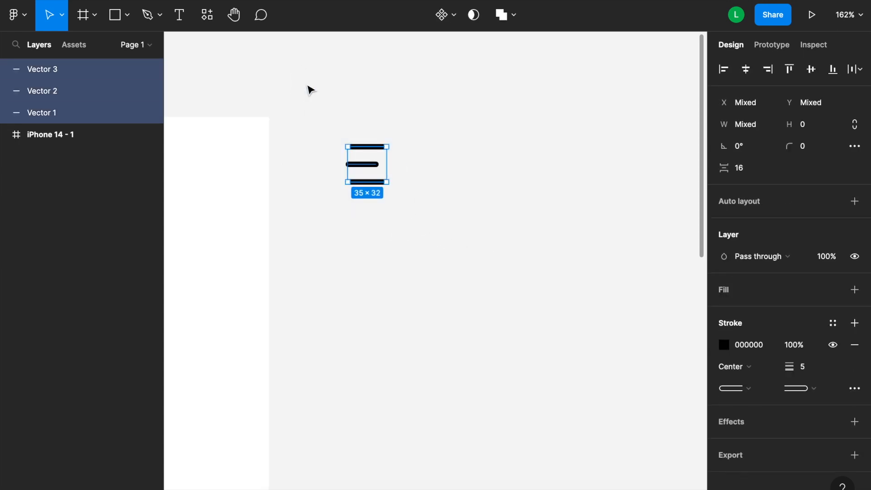
pyautogui.click(444, 18)
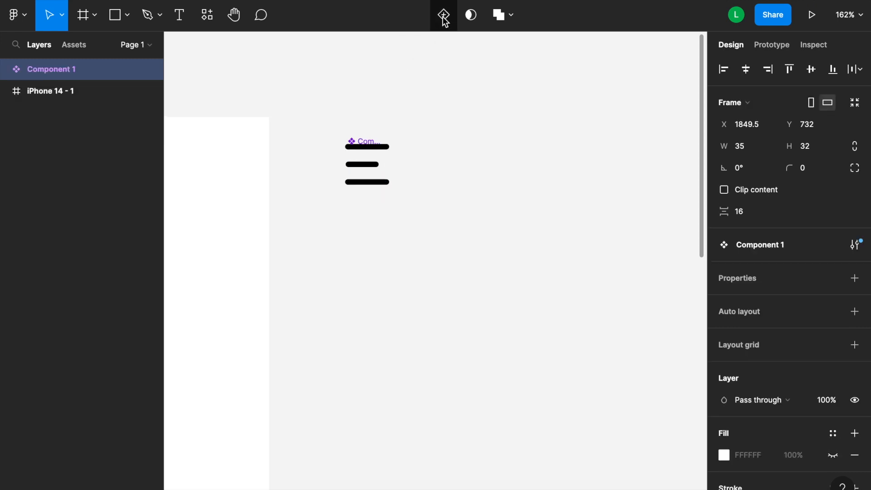
# Rename the component to hambuger menu.
pyautogui.doubleClick(59, 73)
pyautogui.write('hambuger menu')
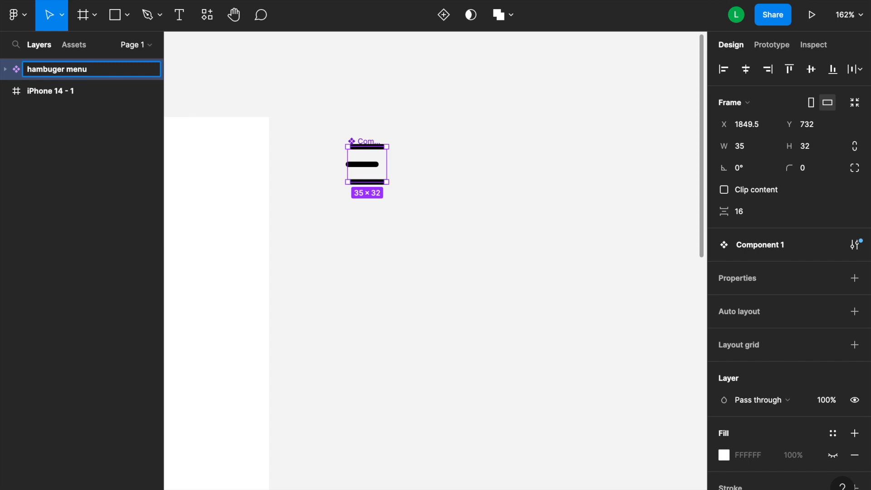
pyautogui.press('Return')
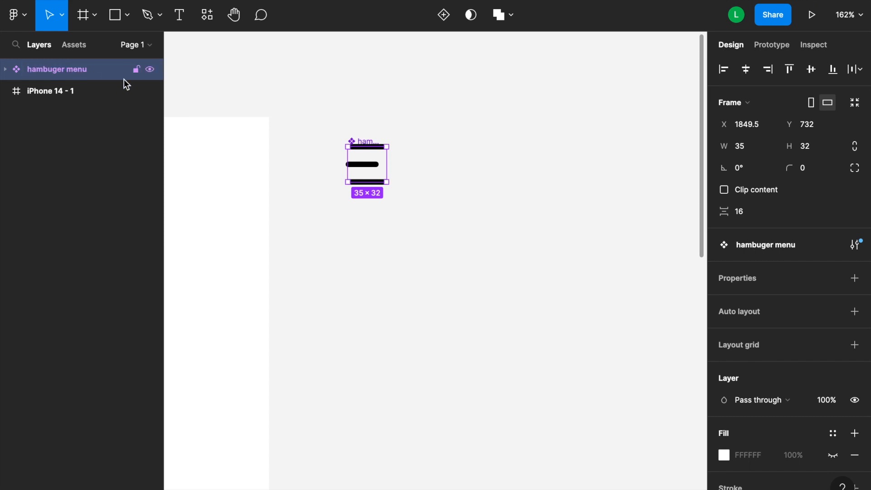
# Add a second variant to the hambuger menu component.
pyautogui.click(373, 227)
pyautogui.moveTo(396, 199); pyautogui.dragTo(334, 125)
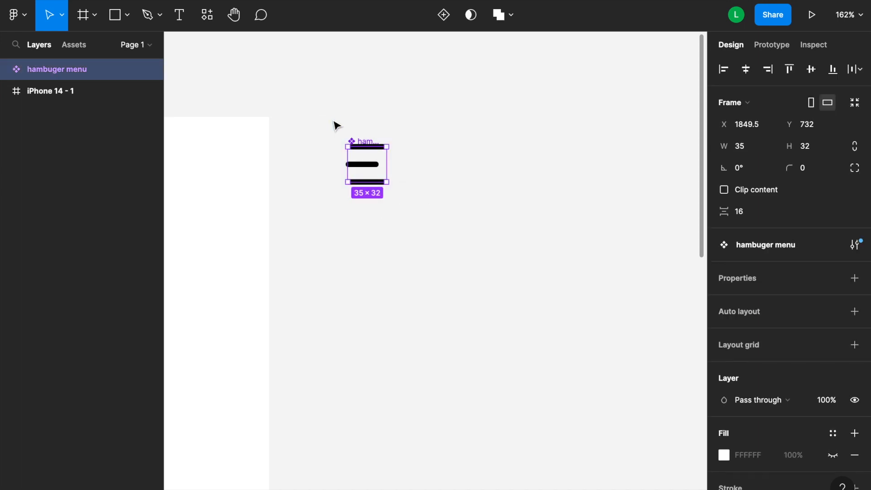
pyautogui.click(444, 16)
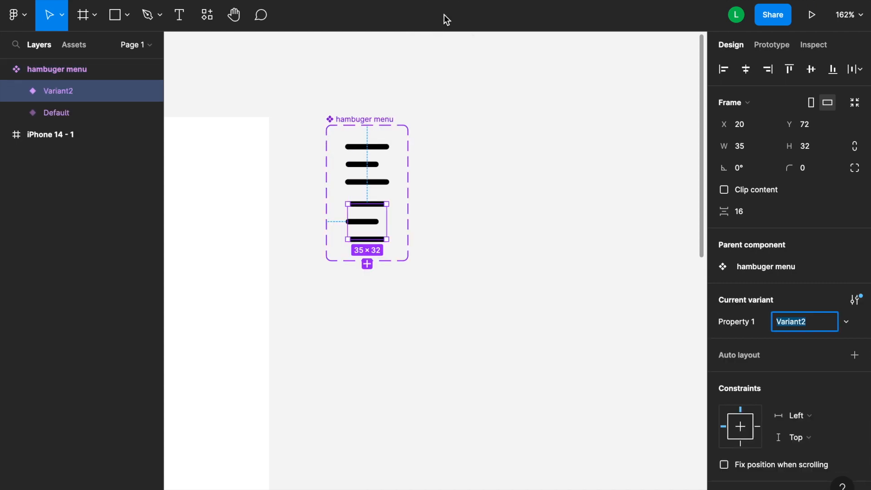
# Rename the new variant's property value to open.
pyautogui.scroll(5, 325, 301)
pyautogui.scroll(4, 321, 239)
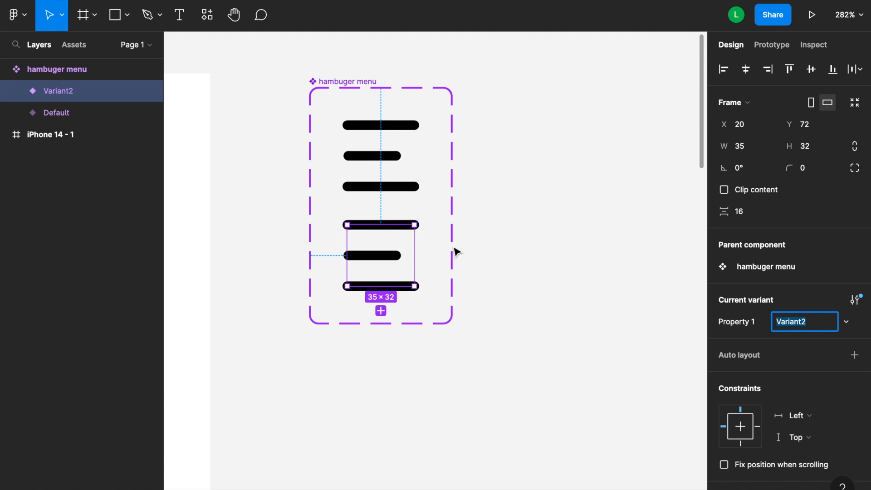
pyautogui.scroll(6, 382, 318)
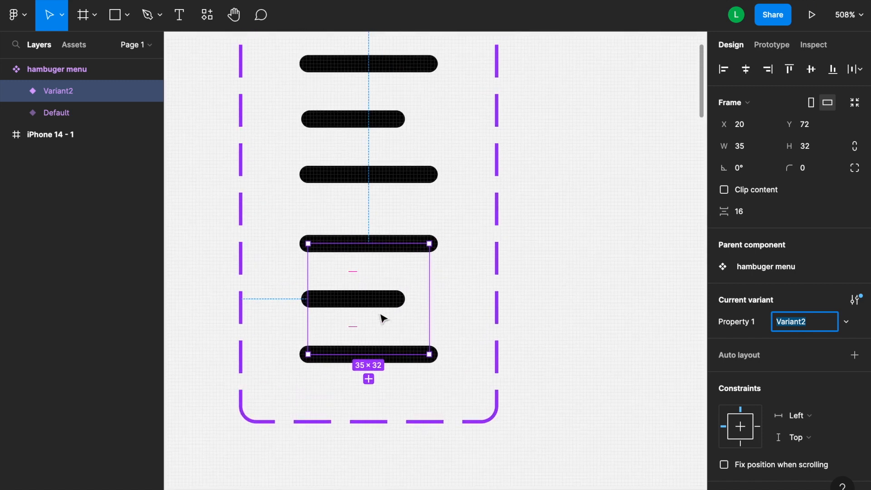
pyautogui.click(562, 281)
pyautogui.click(426, 245)
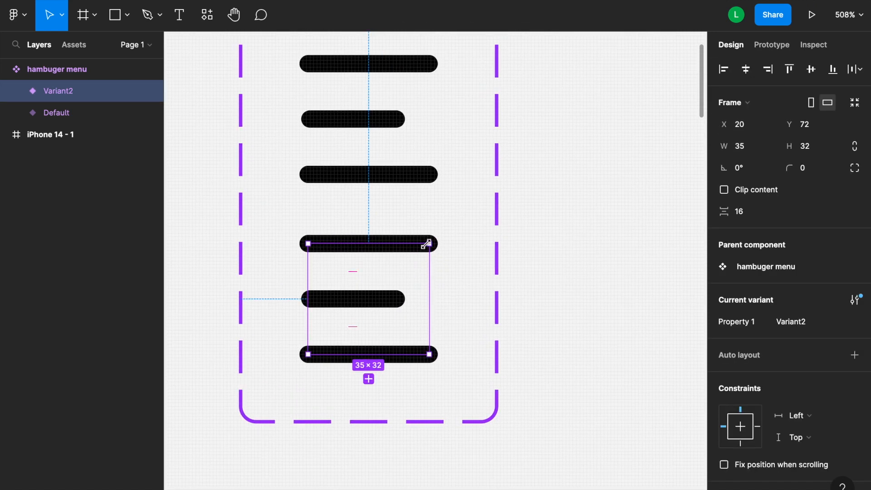
pyautogui.doubleClick(66, 93)
pyautogui.click(114, 91)
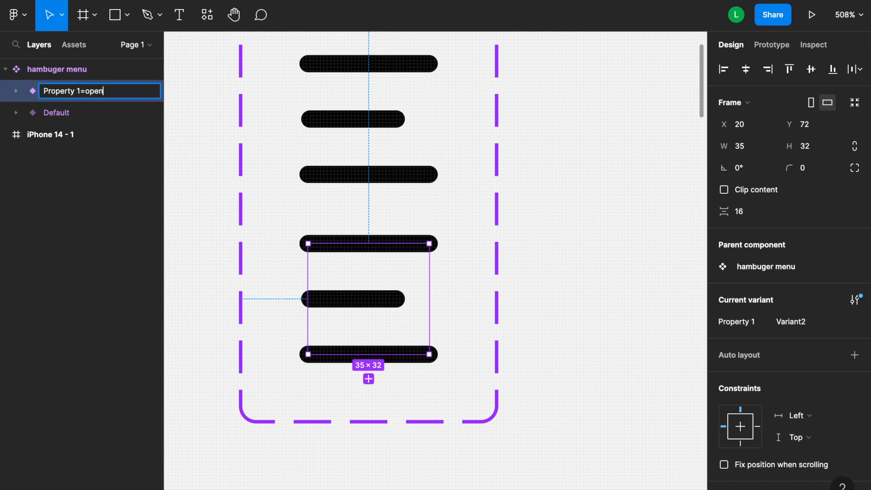
pyautogui.write('open')
pyautogui.press('Return')
# Rename the default variant's property value to closed.
pyautogui.click(97, 118)
pyautogui.doubleClick(72, 113)
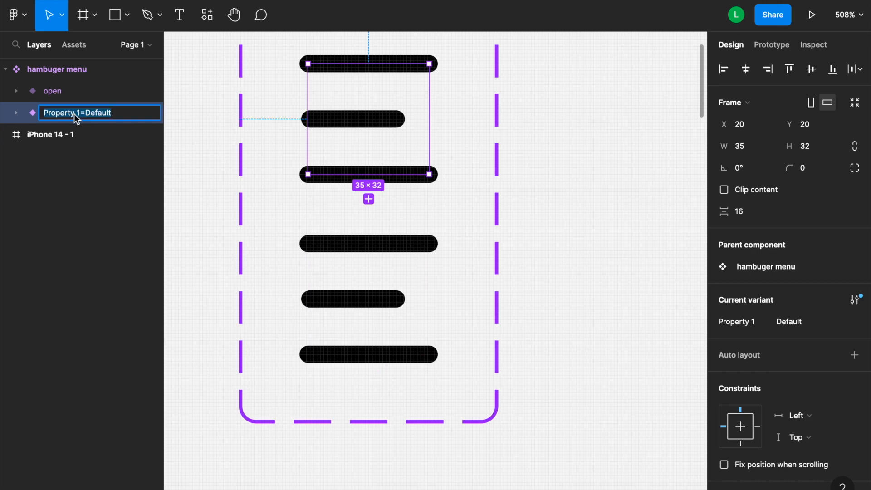
pyautogui.doubleClick(113, 111)
pyautogui.write('closed')
pyautogui.press('Return')
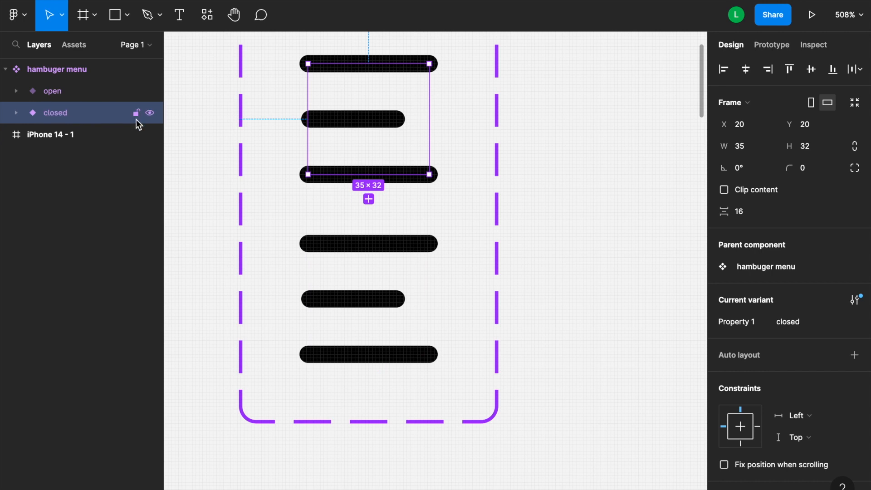
# Reorder the variant layers so open sits below closed.
pyautogui.scroll(3, 327, 145)
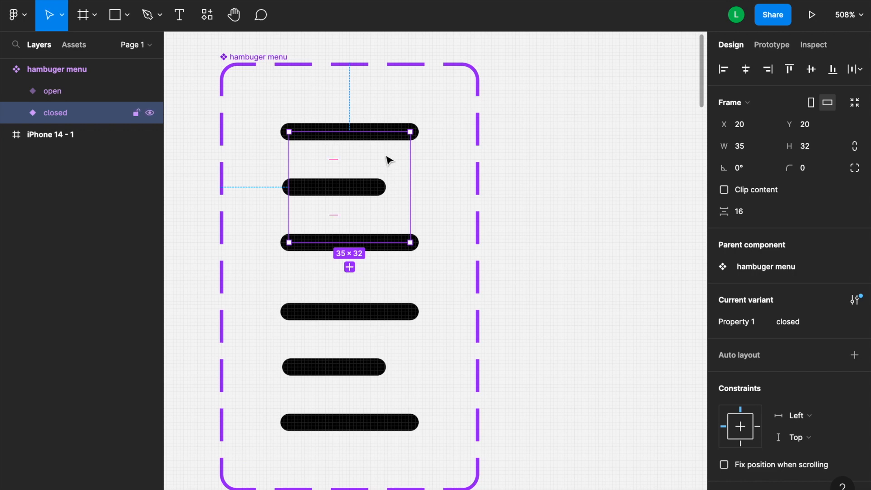
pyautogui.click(68, 90)
pyautogui.moveTo(73, 92); pyautogui.dragTo(72, 113)
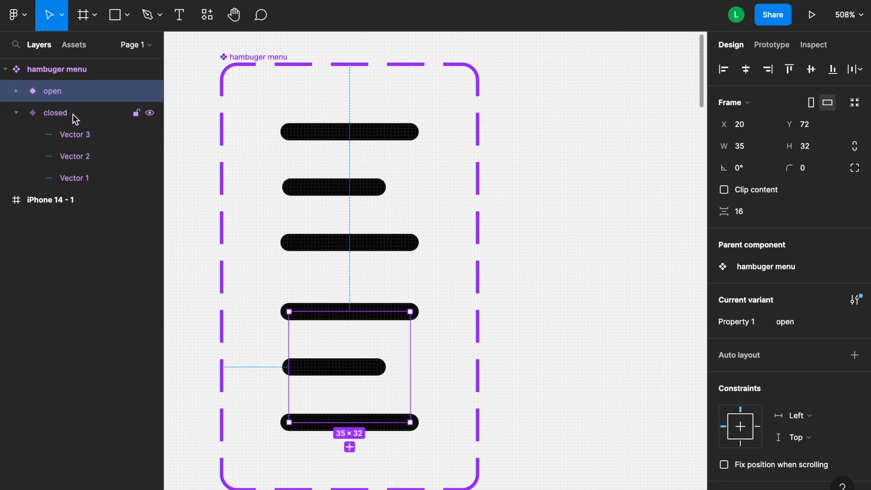
pyautogui.click(21, 110)
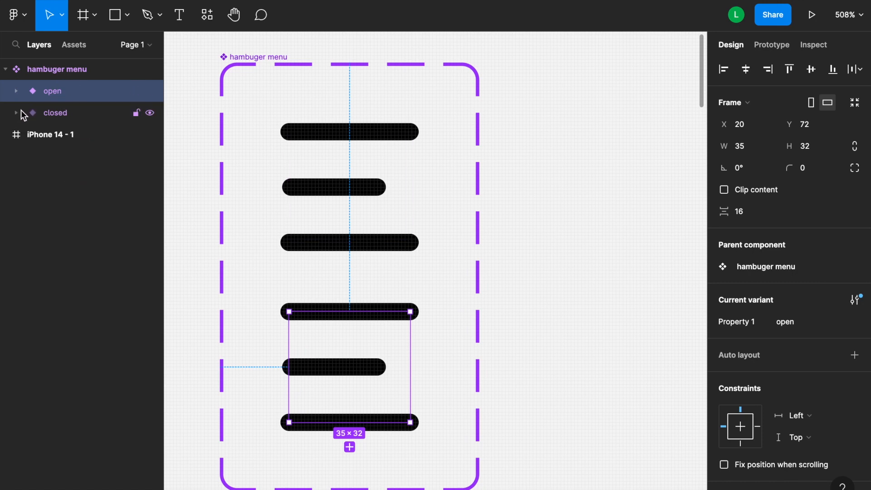
pyautogui.moveTo(67, 94); pyautogui.dragTo(67, 122)
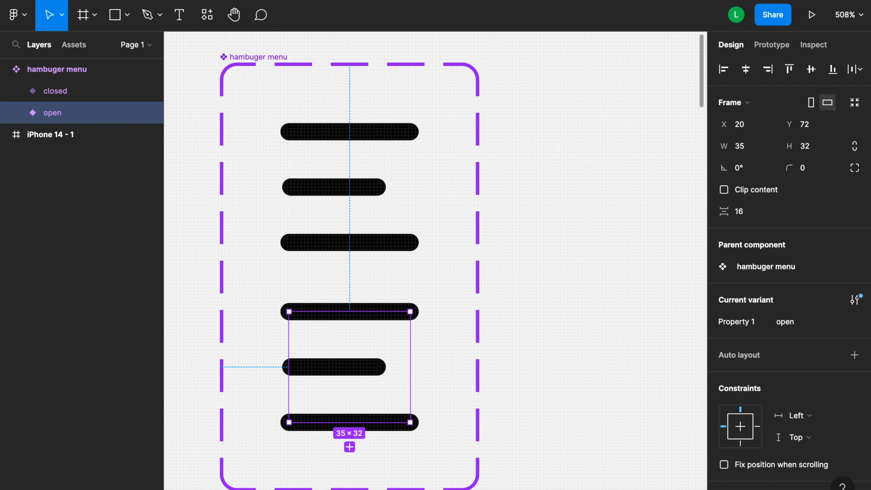
# In the open variant, rotate the top line (Vector 1) to -45°.
pyautogui.scroll(-1, 624, 405)
pyautogui.click(623, 405)
pyautogui.scroll(5, 406, 300)
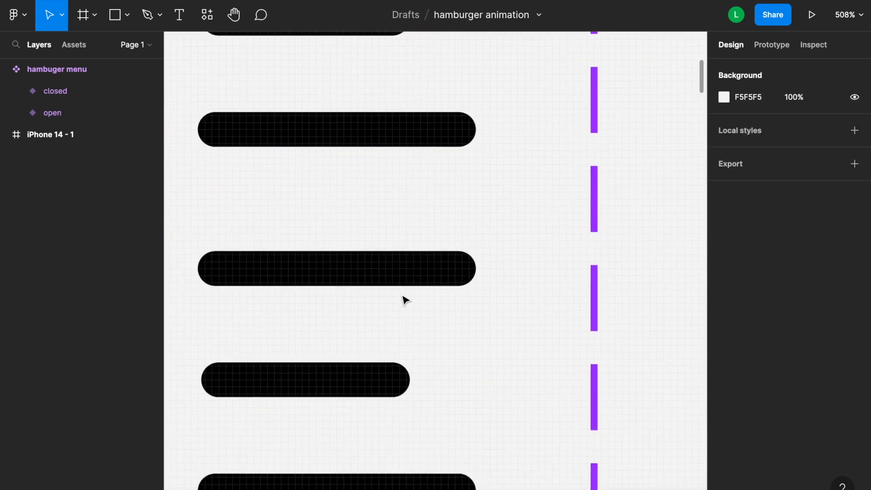
pyautogui.click(350, 268)
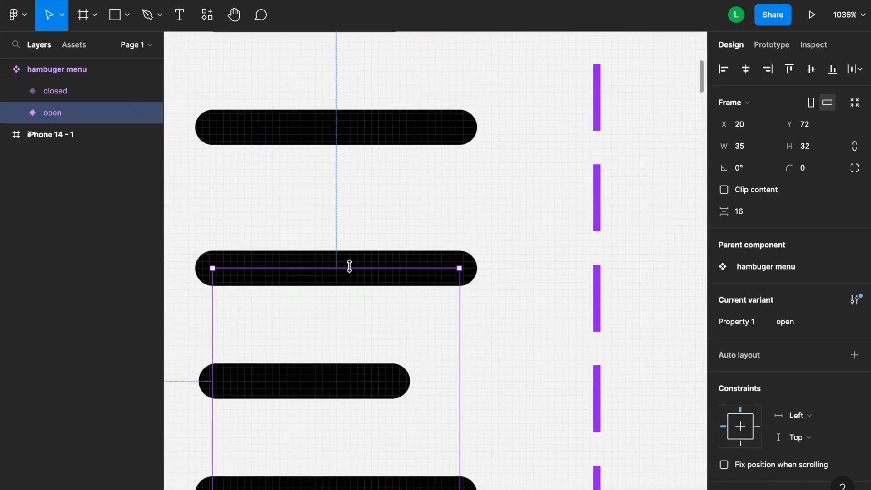
pyautogui.click(16, 112)
pyautogui.click(70, 133)
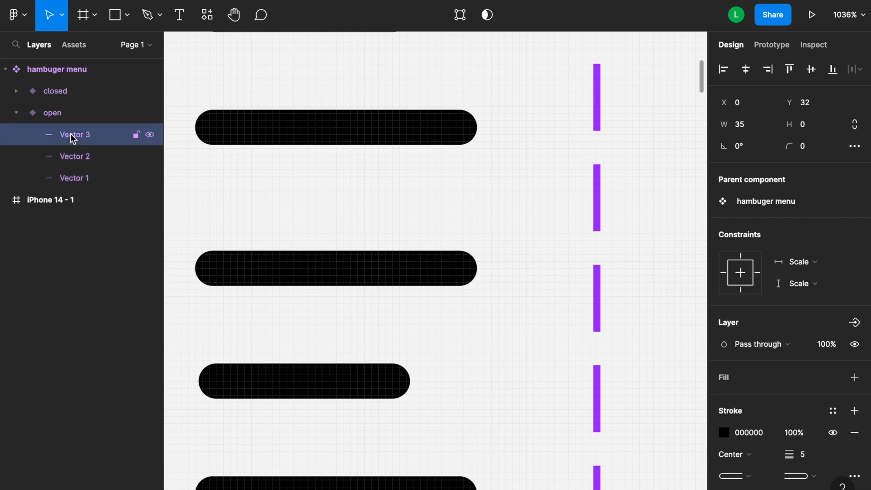
pyautogui.click(71, 179)
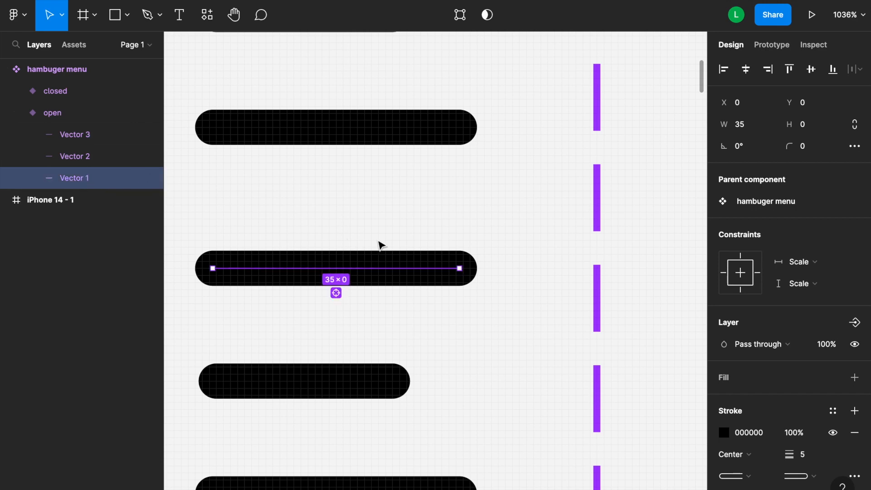
pyautogui.click(739, 148)
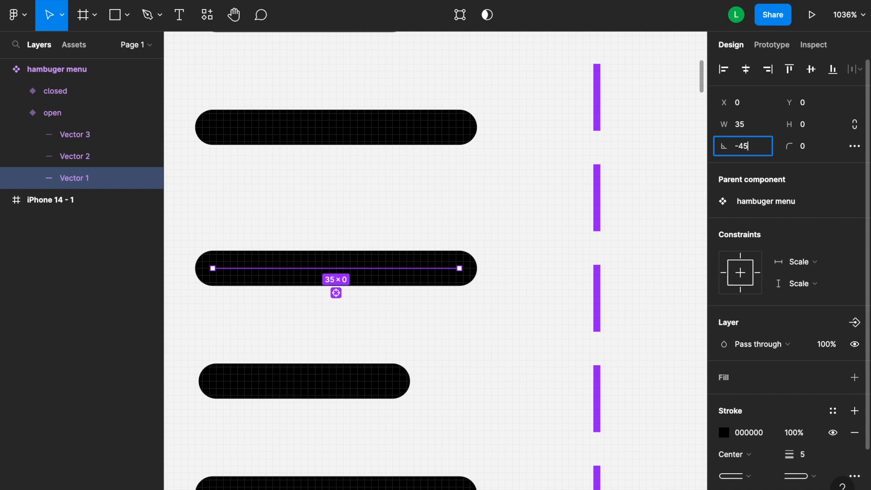
pyautogui.press('Return')
# In the open variant, rotate the bottom line (Vector 3) to 45°.
pyautogui.scroll(-3, 802, 229)
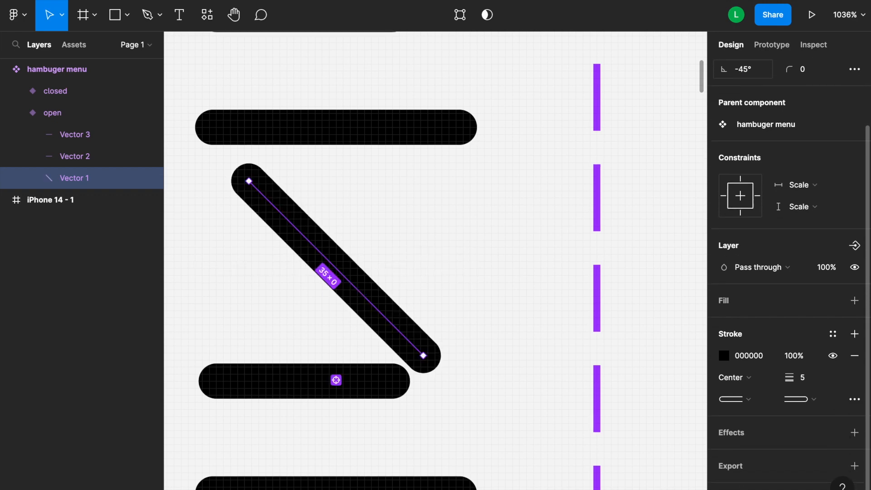
pyautogui.scroll(-3, 372, 421)
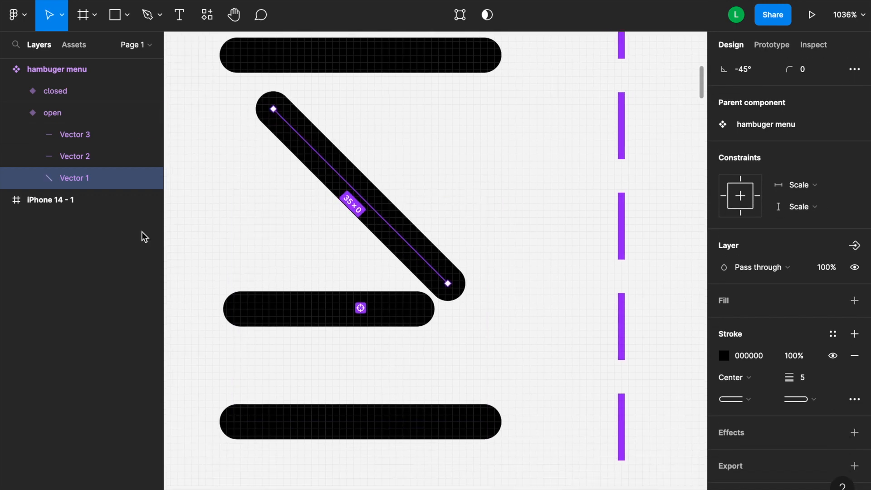
pyautogui.click(77, 144)
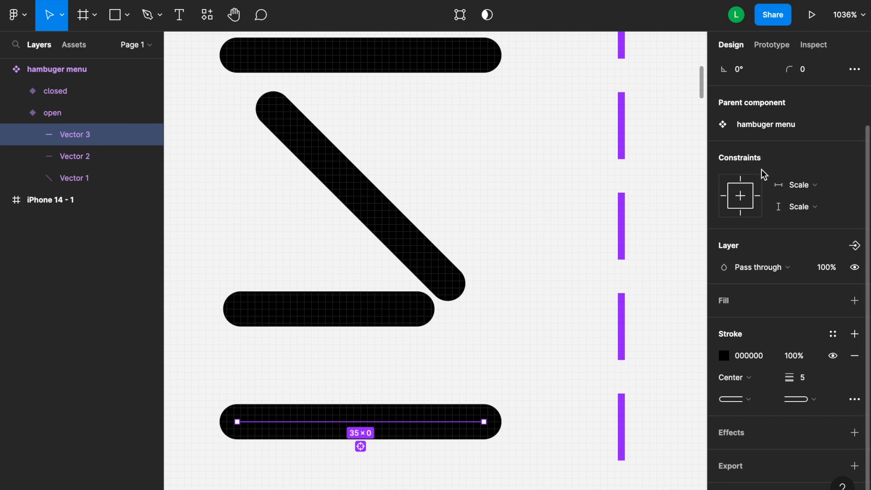
pyautogui.scroll(3, 788, 150)
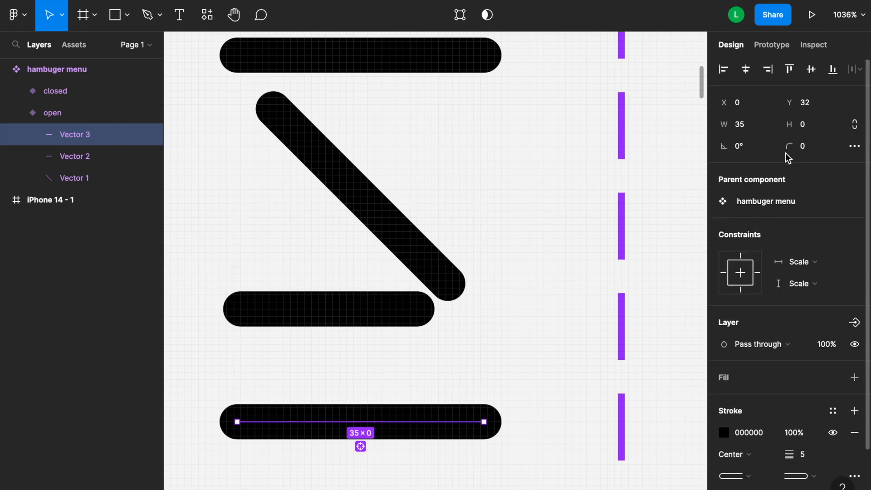
pyautogui.click(740, 149)
pyautogui.write('45')
pyautogui.press('Return')
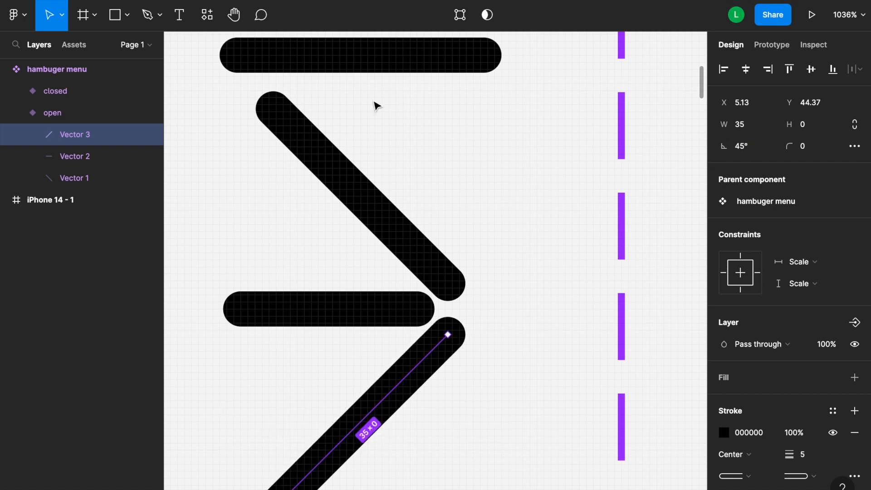
# Set the middle line's (Vector 2) layer opacity to 0%.
pyautogui.click(78, 156)
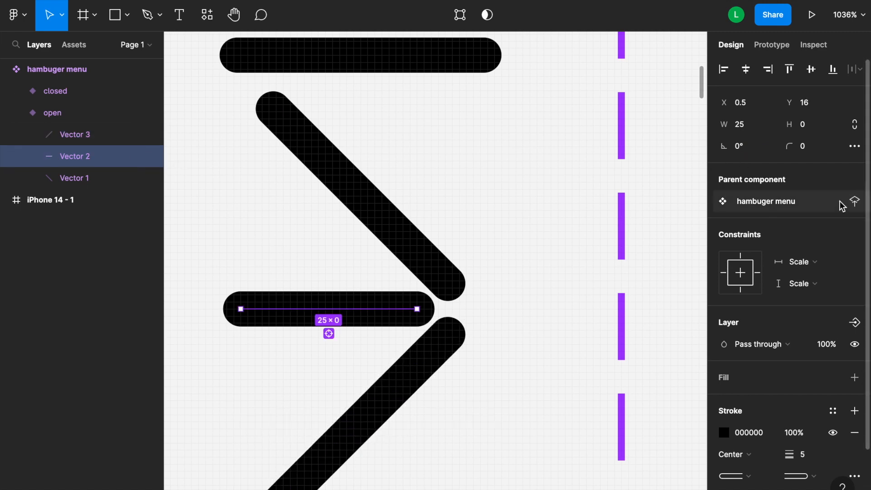
pyautogui.click(830, 345)
pyautogui.write('0')
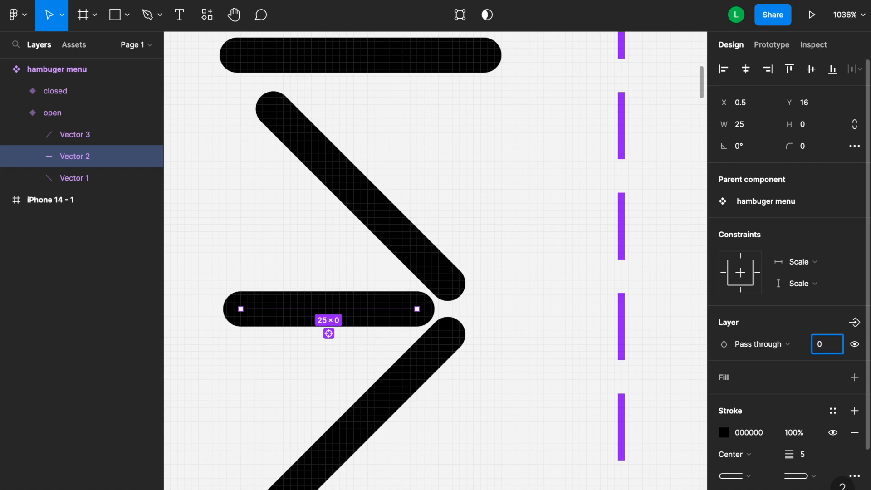
pyautogui.press('Return')
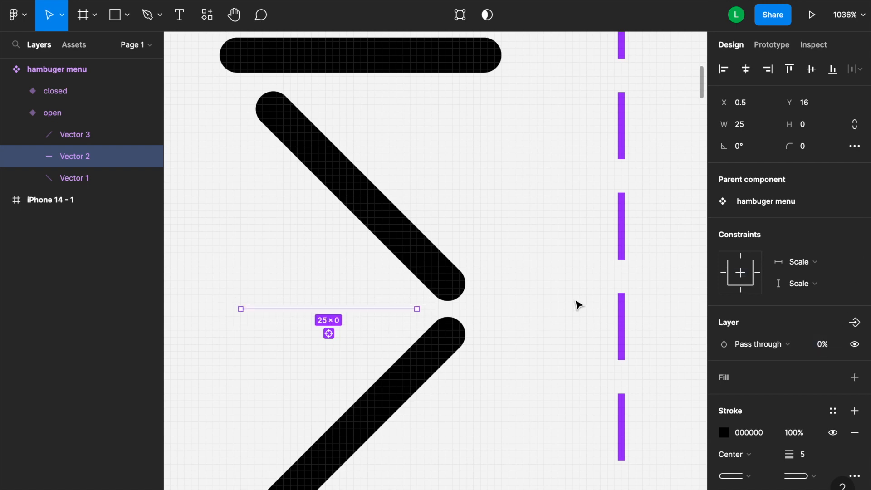
# Move the two diagonal lines toward each other so they cross into an X shape.
pyautogui.click(334, 172)
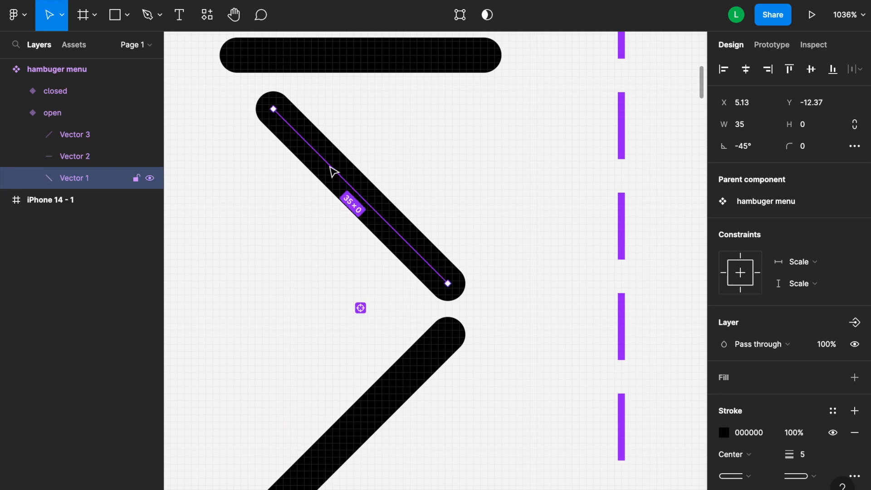
pyautogui.scroll(-5, 334, 172)
pyautogui.moveTo(334, 172); pyautogui.dragTo(334, 216)
pyautogui.moveTo(325, 293); pyautogui.dragTo(328, 246)
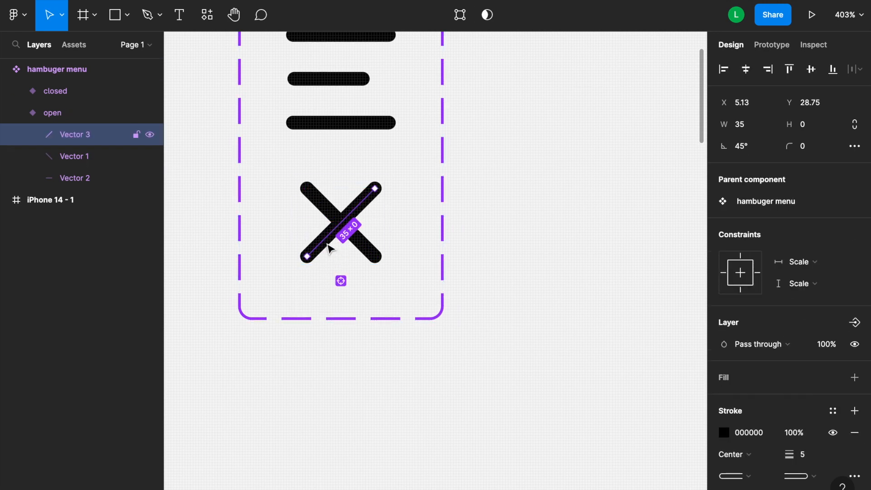
pyautogui.click(422, 416)
# In prototype mode, connect the closed variant to the open variant with an interaction.
pyautogui.scroll(-5, 420, 414)
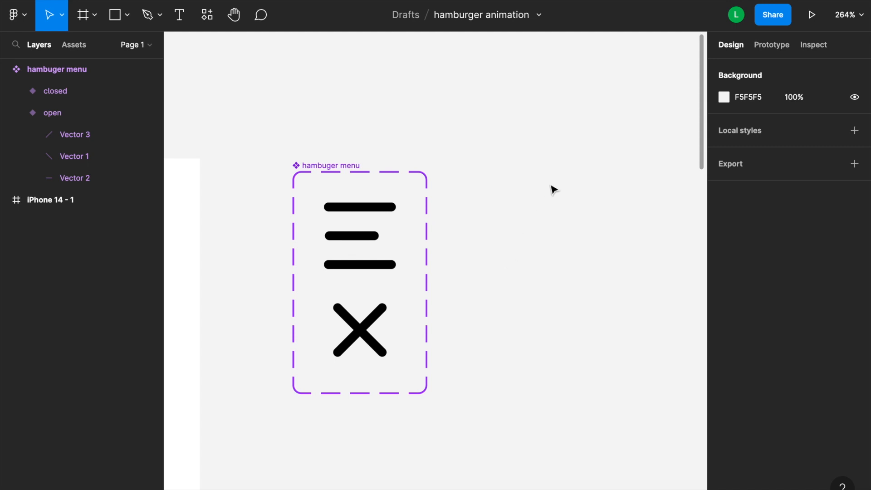
pyautogui.click(777, 46)
pyautogui.scroll(-1, 774, 56)
pyautogui.click(360, 266)
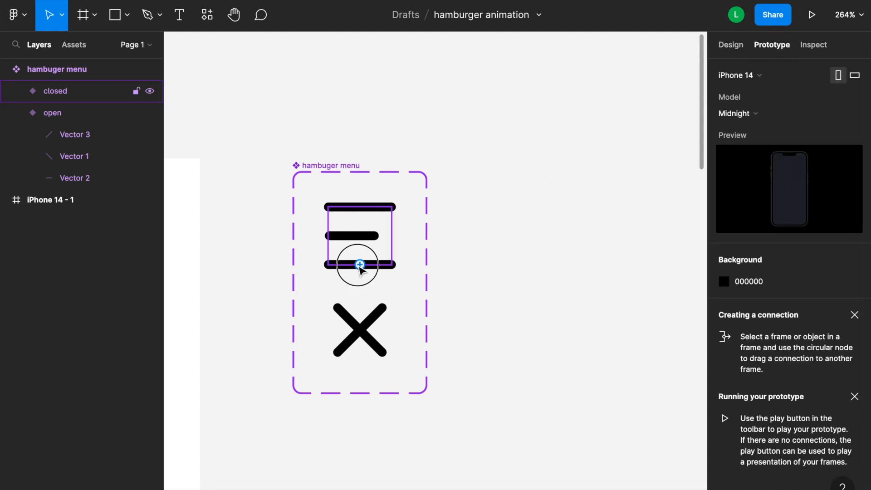
pyautogui.click(360, 267)
pyautogui.scroll(5, 316, 259)
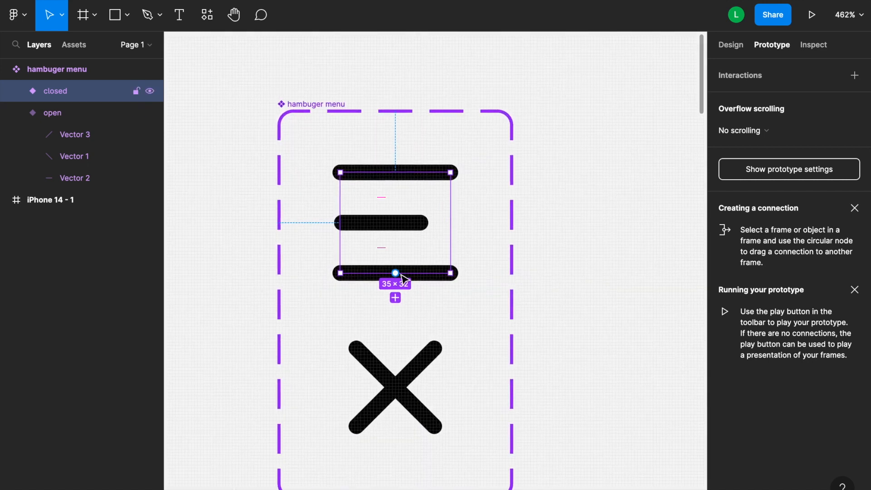
pyautogui.moveTo(395, 274); pyautogui.dragTo(393, 341)
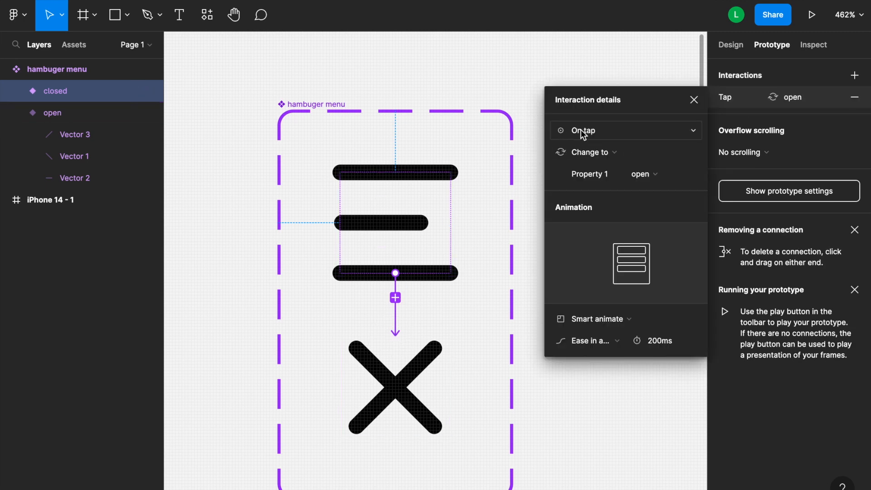
# Set the interaction's trigger to On tap and its easing to Ease in and out.
pyautogui.click(592, 133)
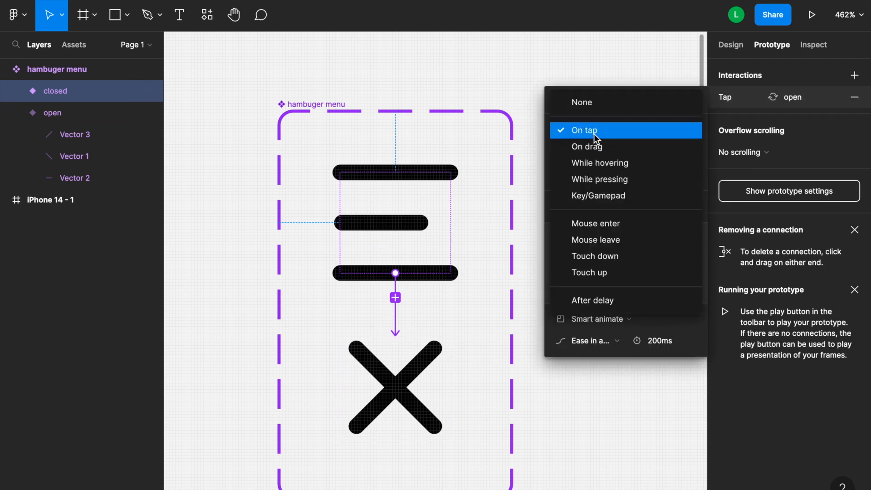
pyautogui.click(594, 135)
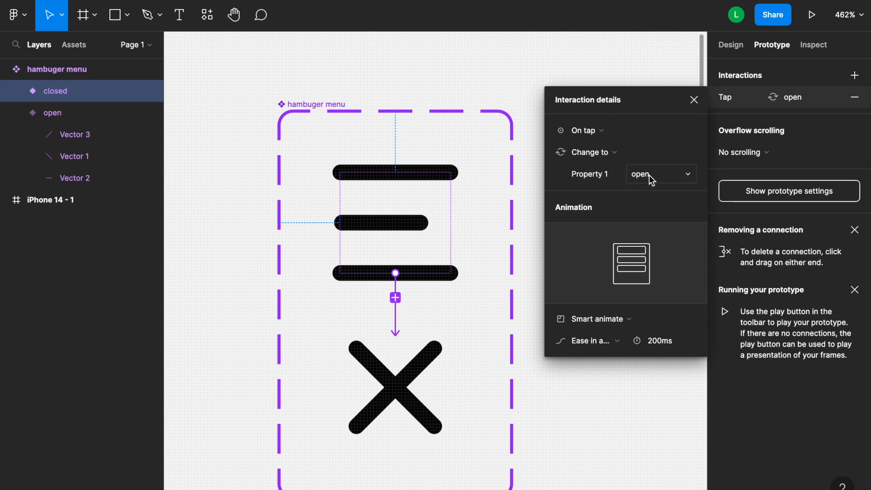
pyautogui.click(594, 342)
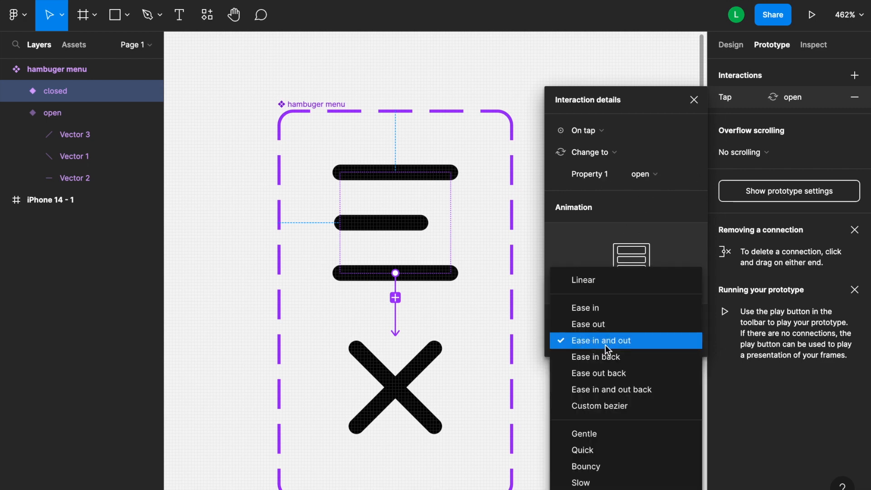
pyautogui.click(605, 345)
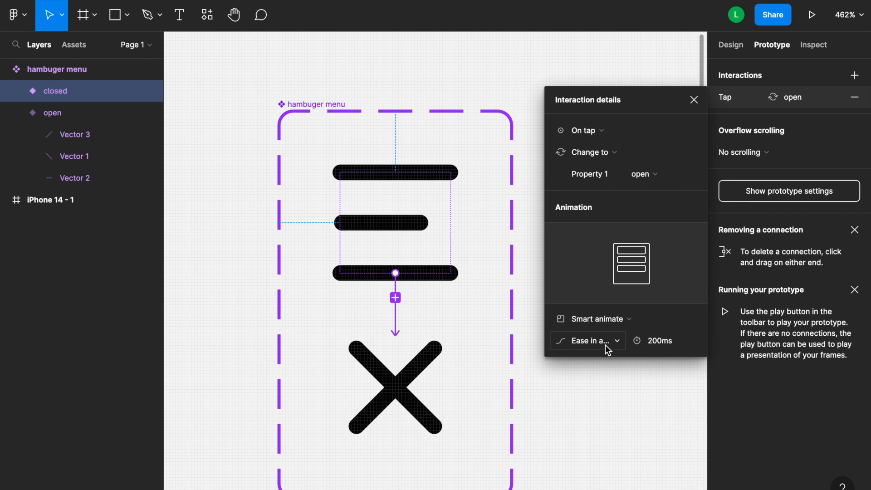
pyautogui.click(570, 415)
# Connect the open variant back to the closed variant with a second interaction.
pyautogui.moveTo(406, 337); pyautogui.dragTo(406, 275)
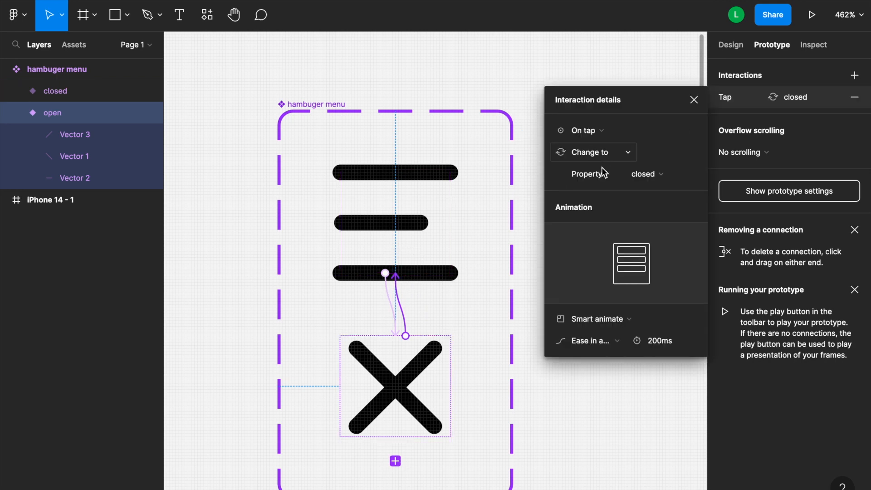
pyautogui.click(557, 459)
# Place an instance of the hamburger menu component in the top-left corner of the iPhone 14 - 1 frame.
pyautogui.scroll(-5, 389, 146)
pyautogui.scroll(-5, 389, 148)
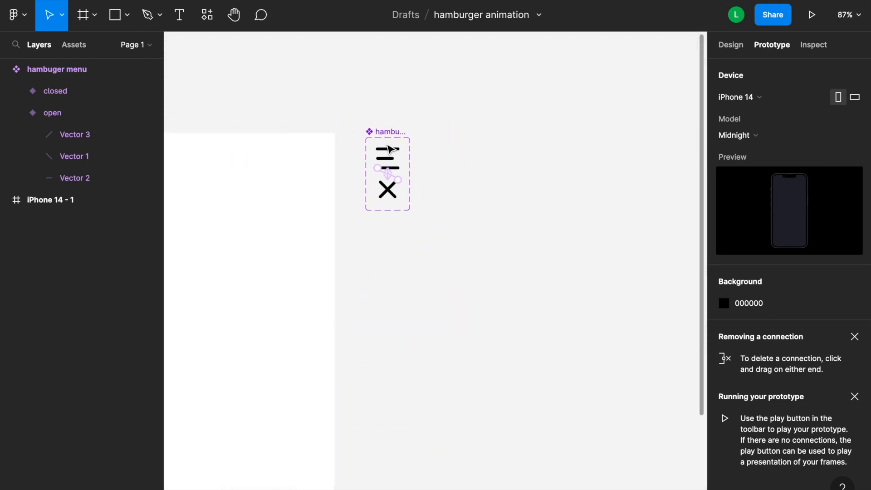
pyautogui.hscroll(-3, 389, 148)
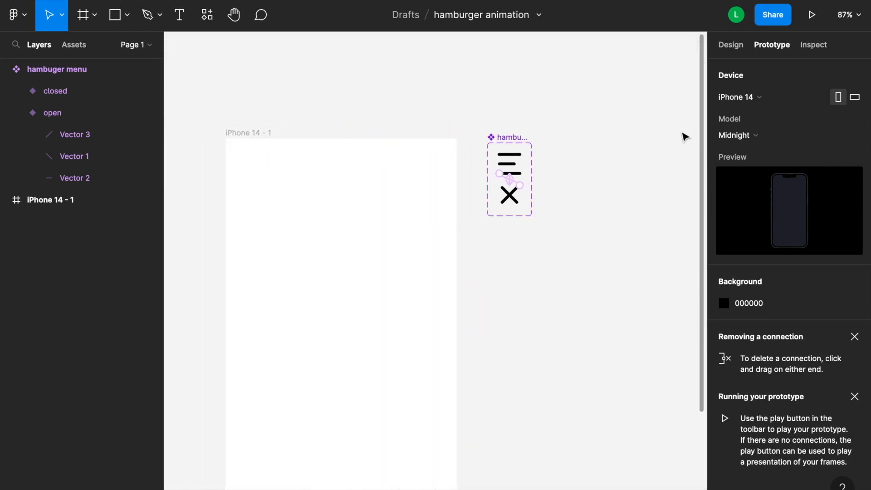
pyautogui.click(723, 47)
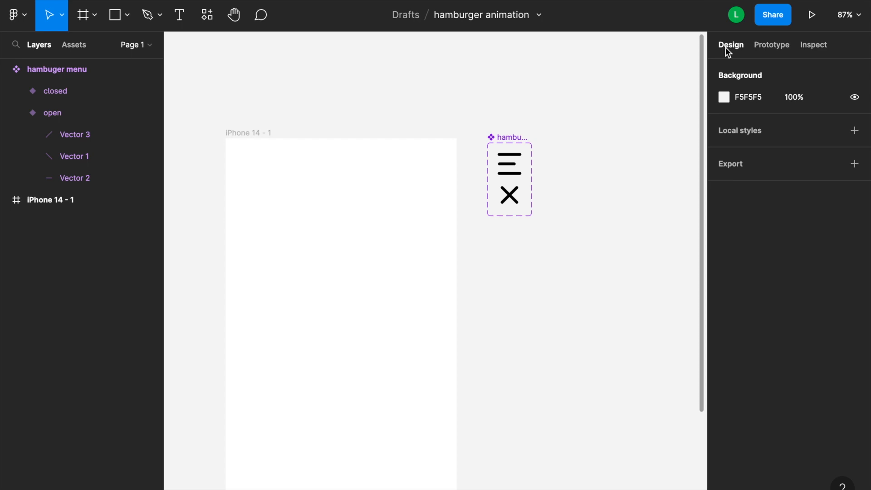
pyautogui.click(263, 132)
pyautogui.click(77, 46)
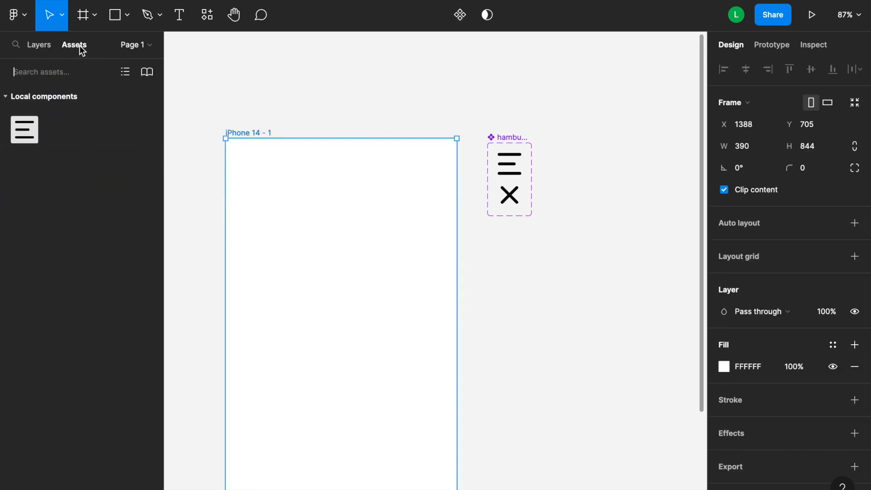
pyautogui.moveTo(22, 136); pyautogui.dragTo(54, 136)
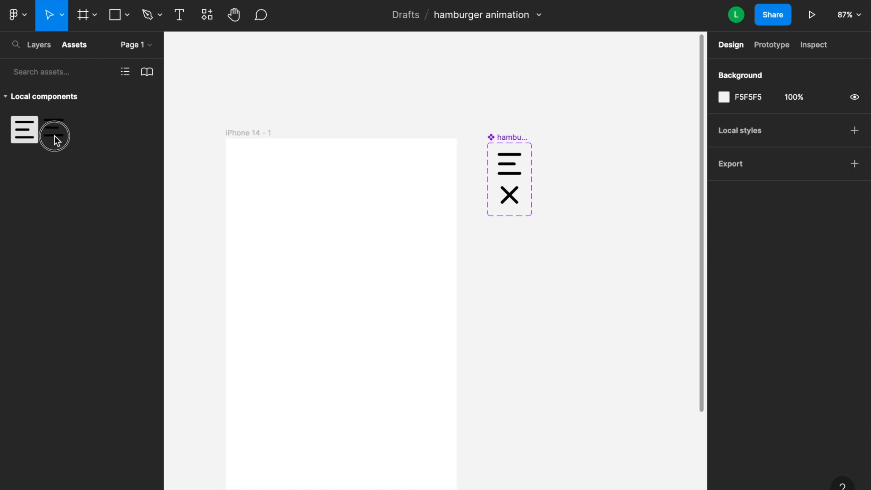
pyautogui.moveTo(158, 157); pyautogui.dragTo(260, 183)
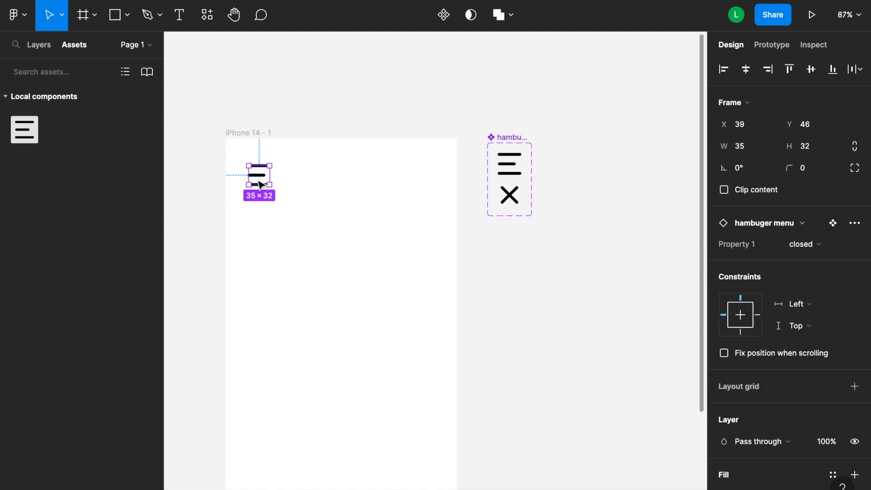
# Select the iPhone 14 - 1 frame and start presenting the prototype.
pyautogui.scroll(3, 259, 182)
pyautogui.click(296, 77)
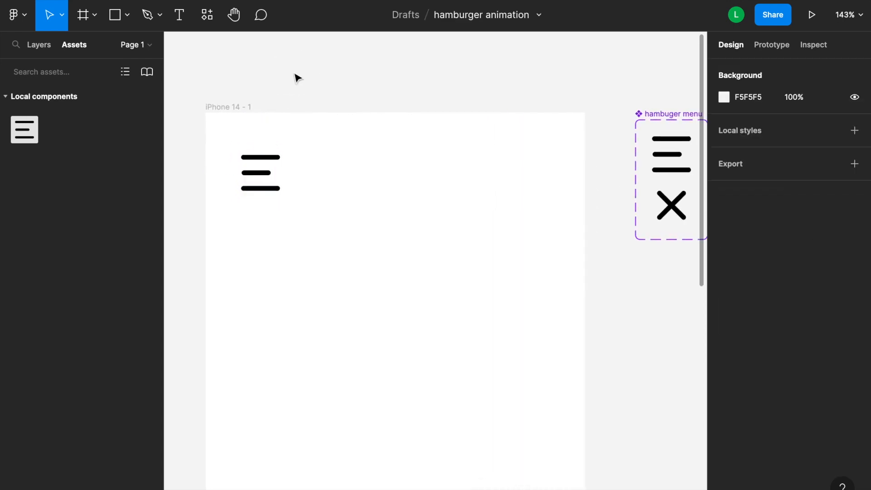
pyautogui.click(243, 108)
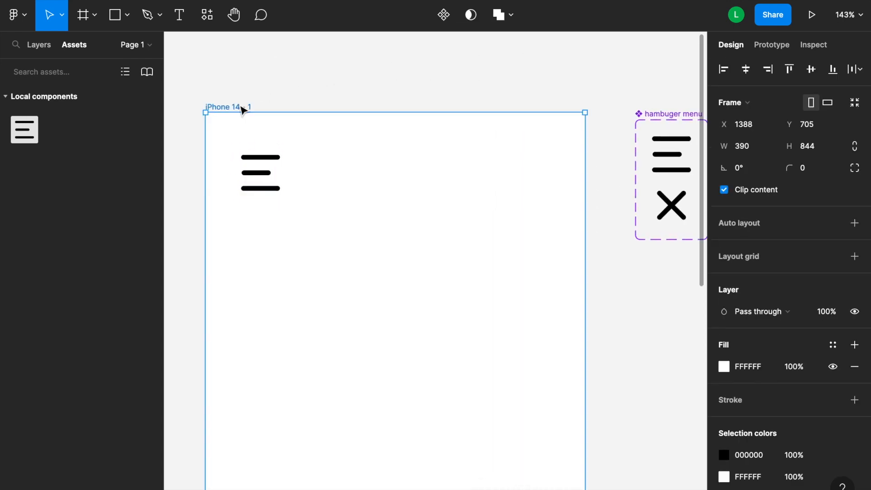
pyautogui.click(815, 22)
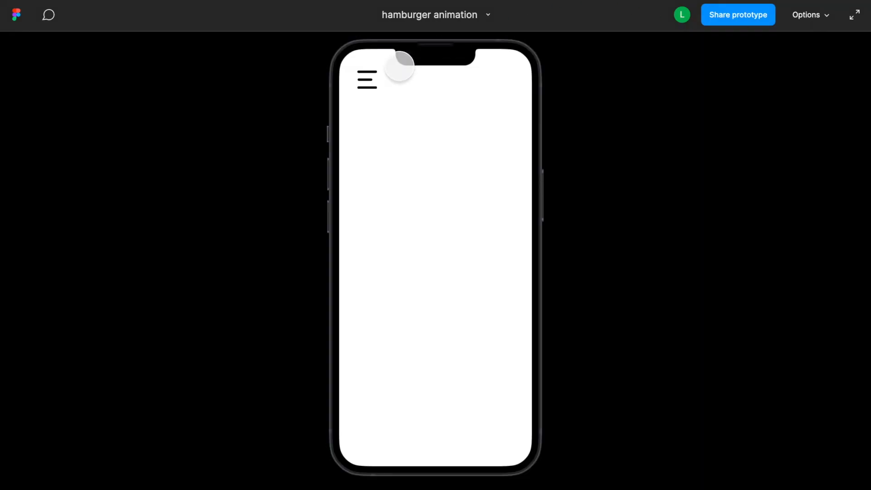
# Tap the hamburger menu repeatedly in the prototype to test the open and close animation.
pyautogui.click(367, 79)
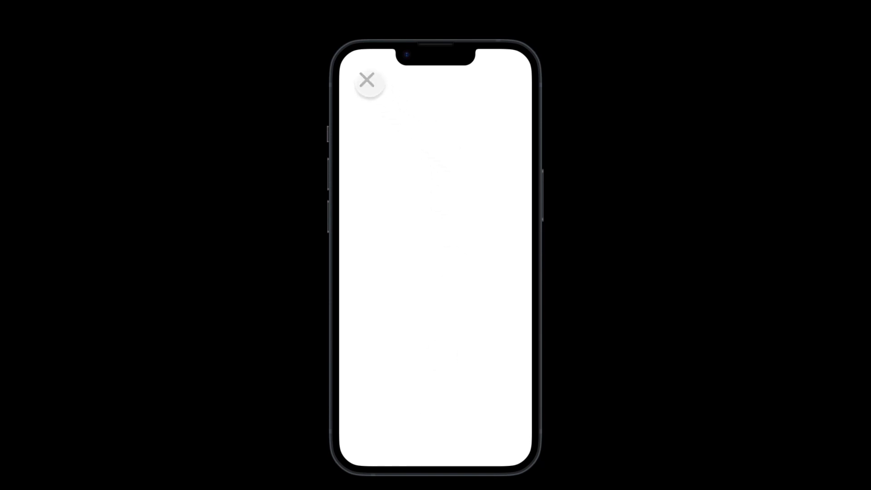
pyautogui.click(367, 80)
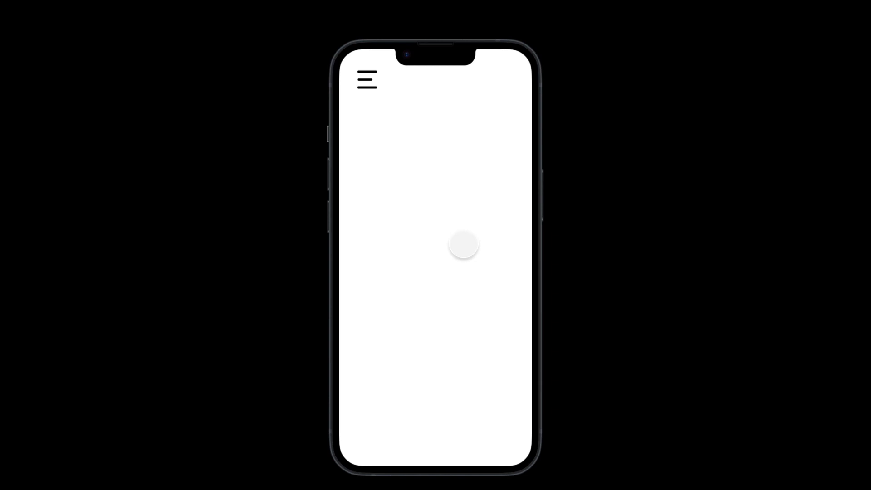
pyautogui.click(363, 80)
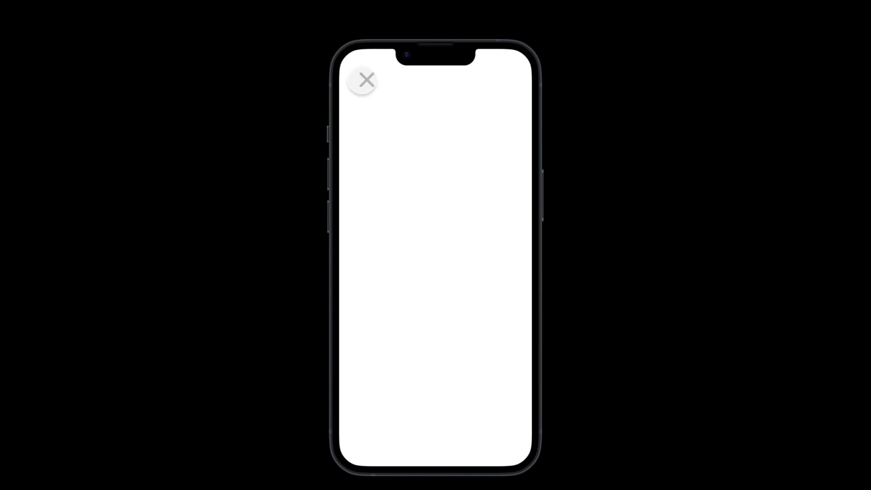